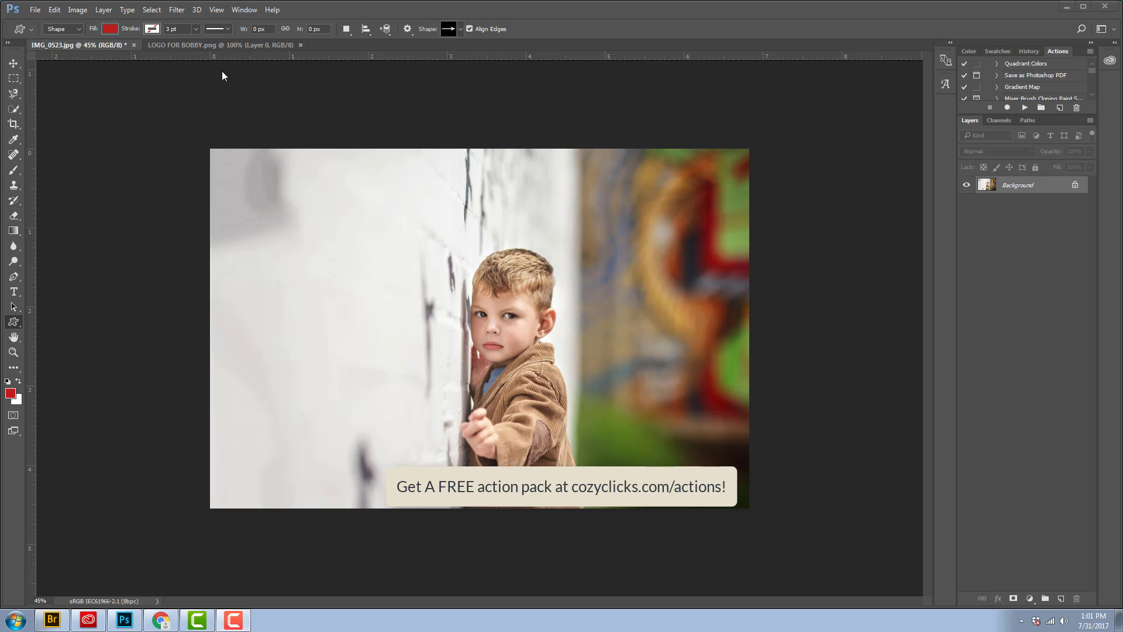
Step: Copy the Cozy Clicks logo layer onto IMG_0523.jpg as Layer 1, then close the logo document
left_click_drag(220, 45, 219, 75)
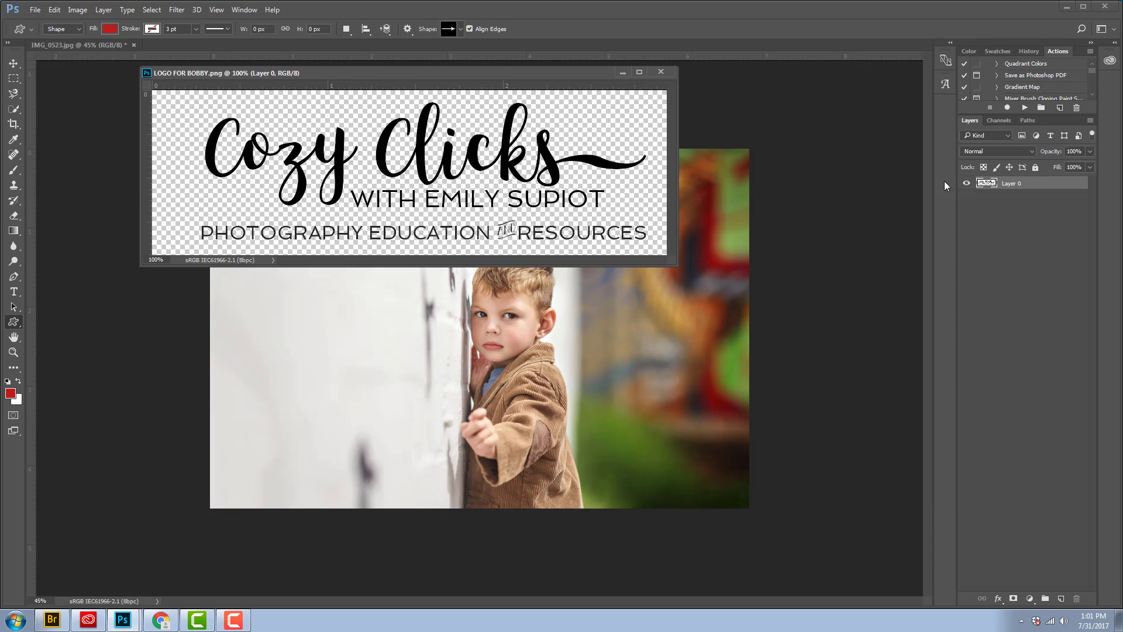
left_click_drag(1020, 187, 442, 366)
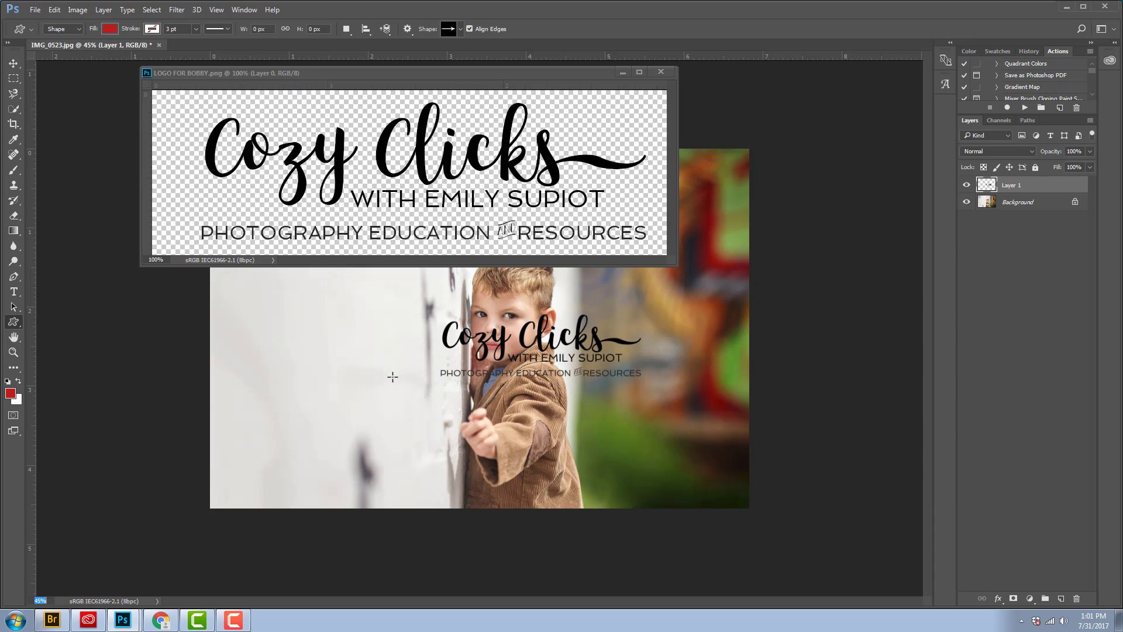
left_click(621, 73)
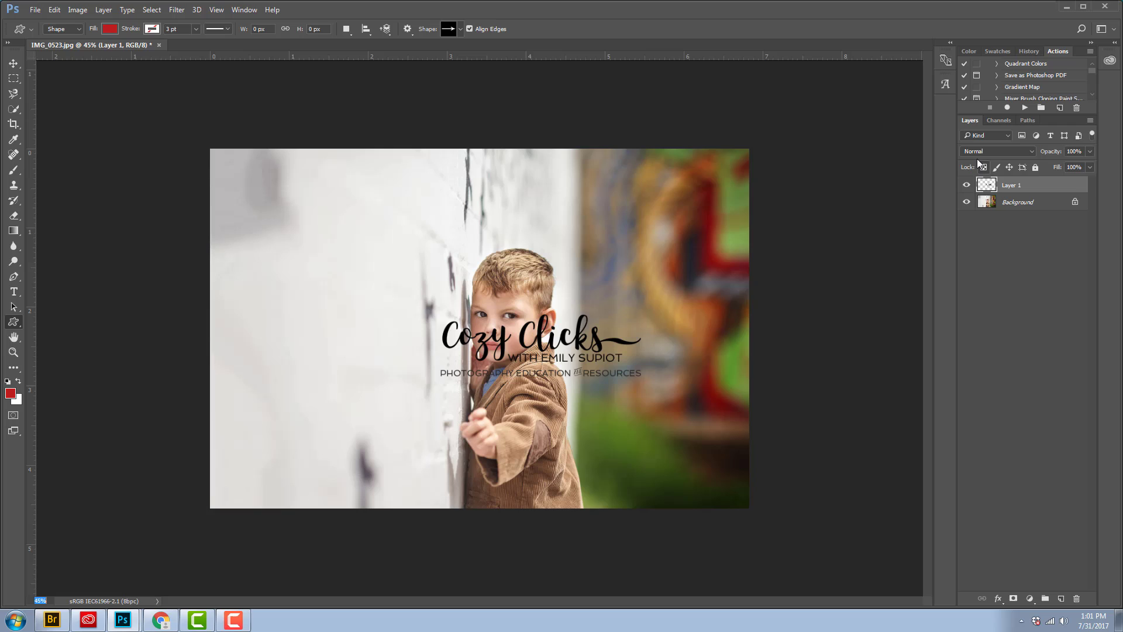
Step: Change Layer 1's blend mode to Soft Light
left_click(1023, 153)
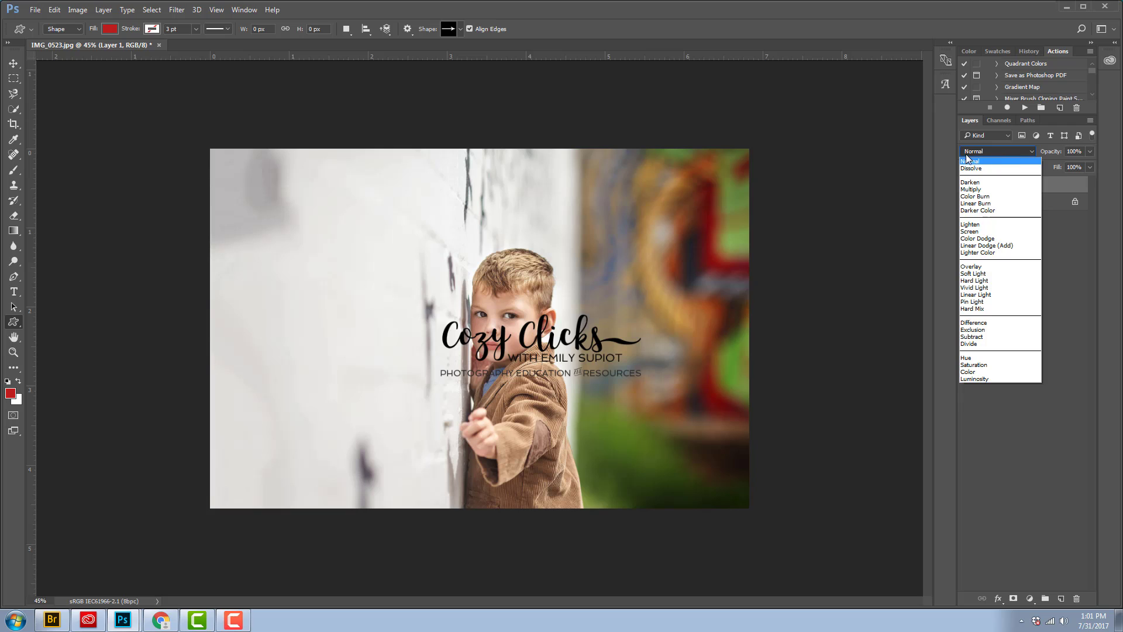
left_click(967, 274)
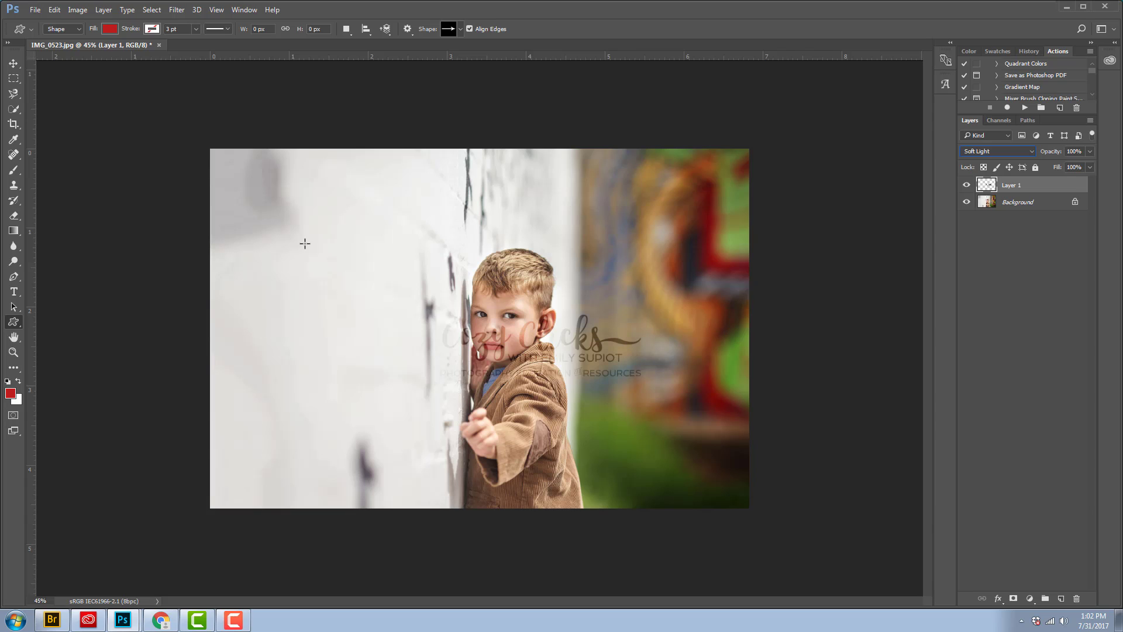
Step: With the Move tool, drag the logo watermark into the photo's bottom-right corner
left_click(13, 64)
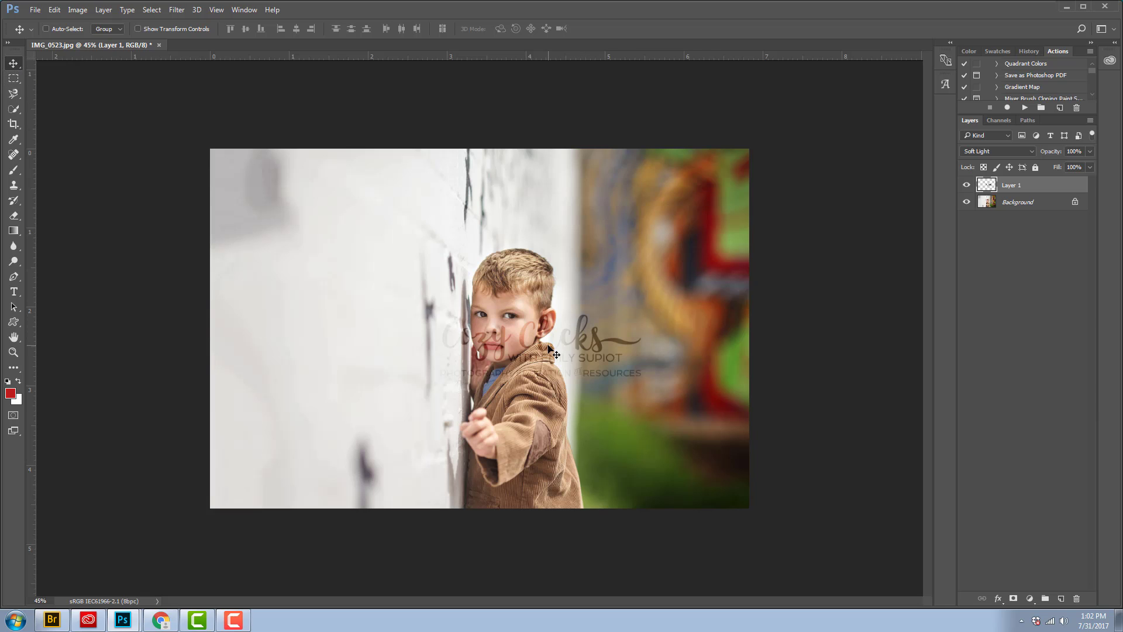
left_click_drag(553, 348, 648, 471)
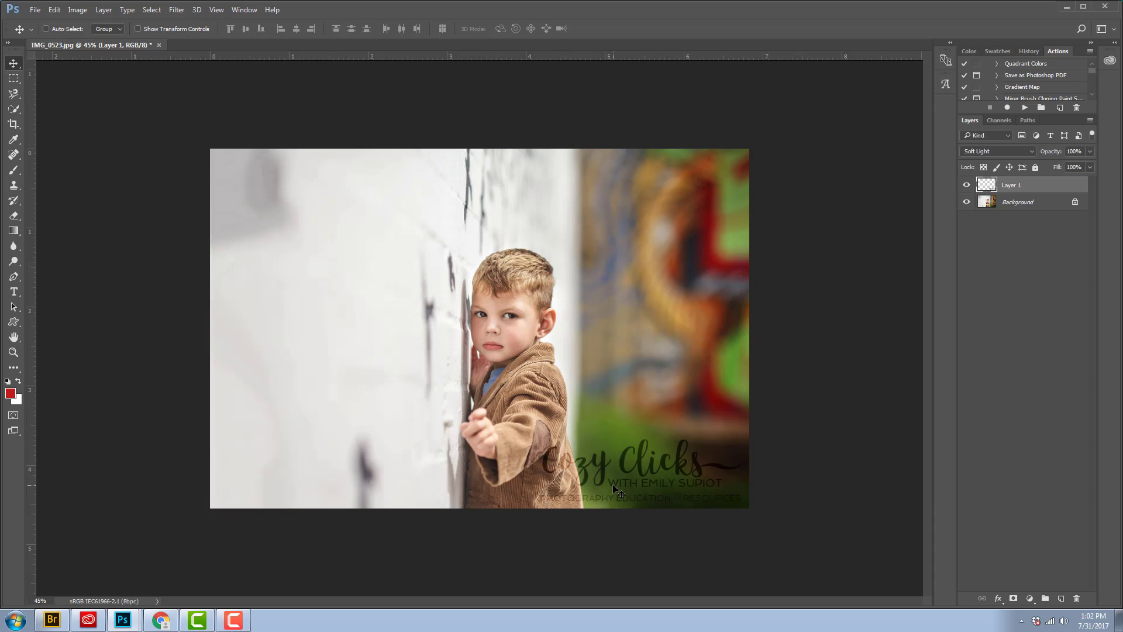
Step: Free-transform the logo down to about 51% in the bottom-right corner and commit
left_click(54, 9)
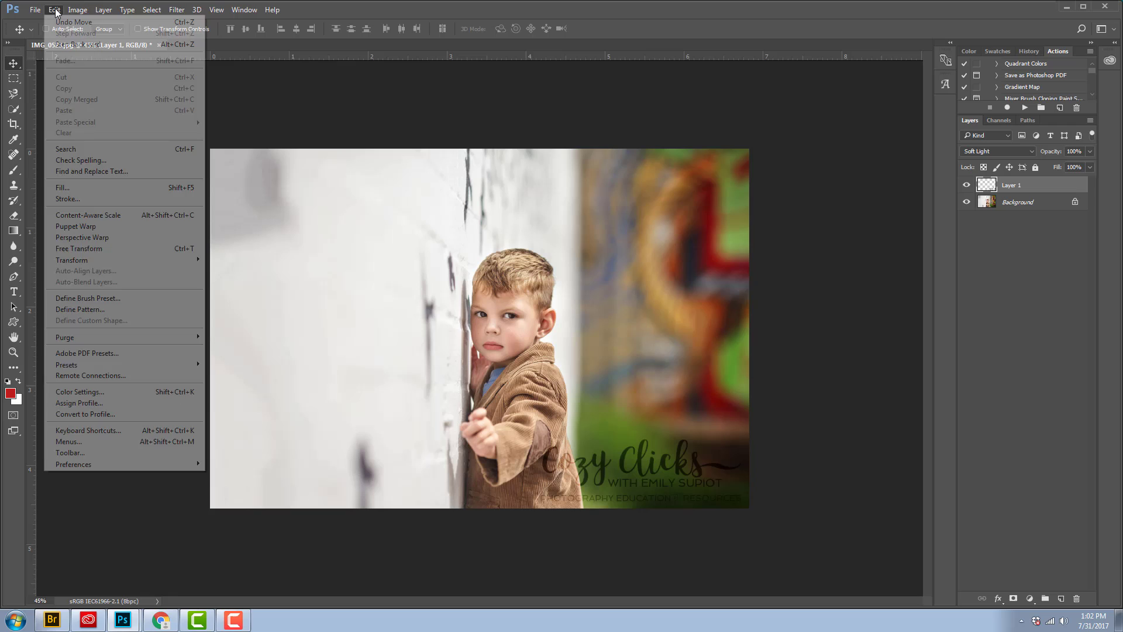
left_click(107, 249)
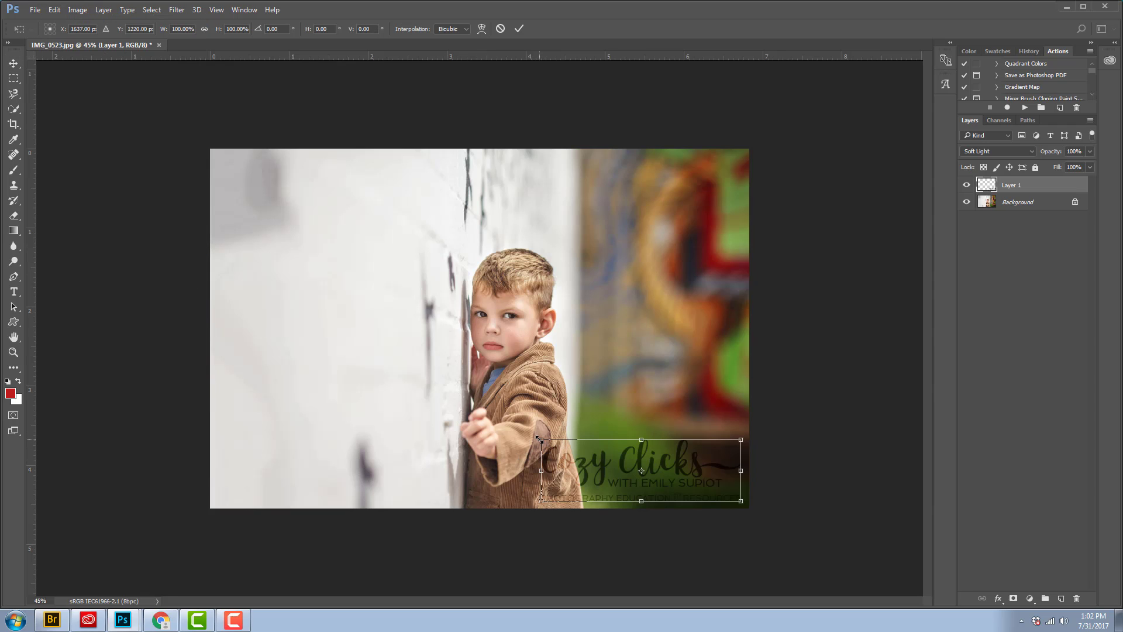
left_click_drag(541, 440, 631, 491)
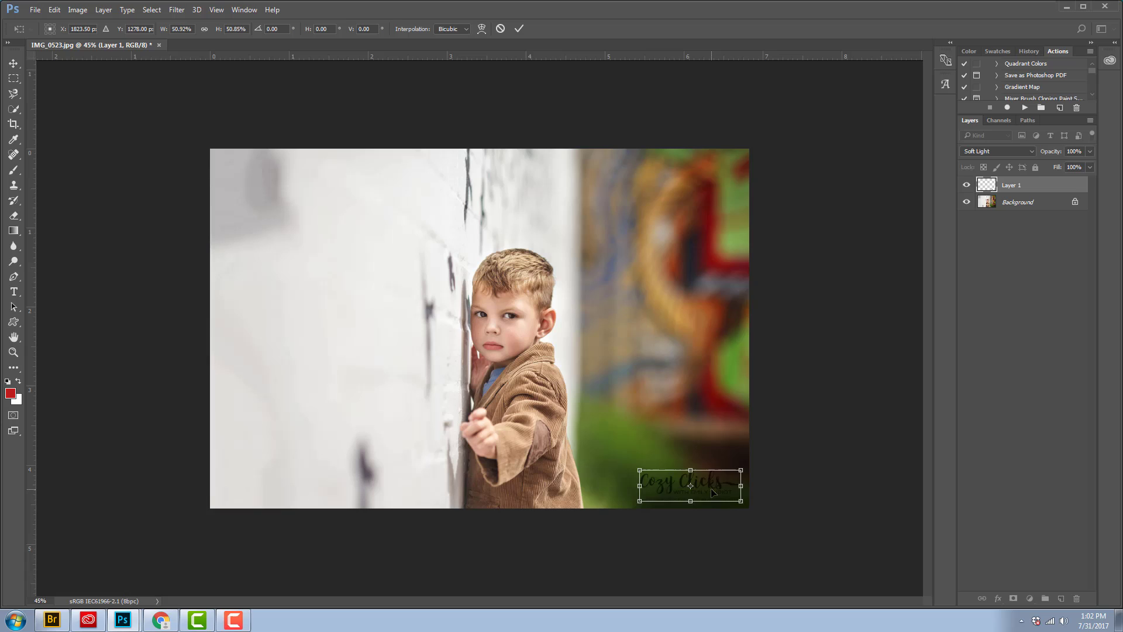
key("Return")
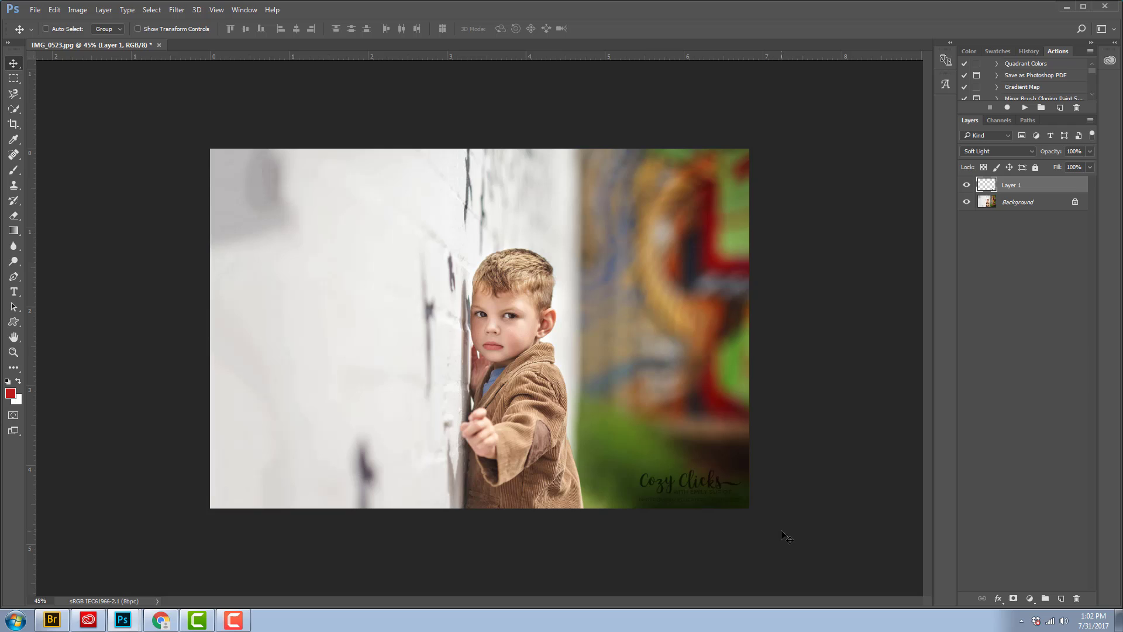
Step: Hide Layer 1, select the Background layer, and switch to the Type tool
left_click(967, 186)
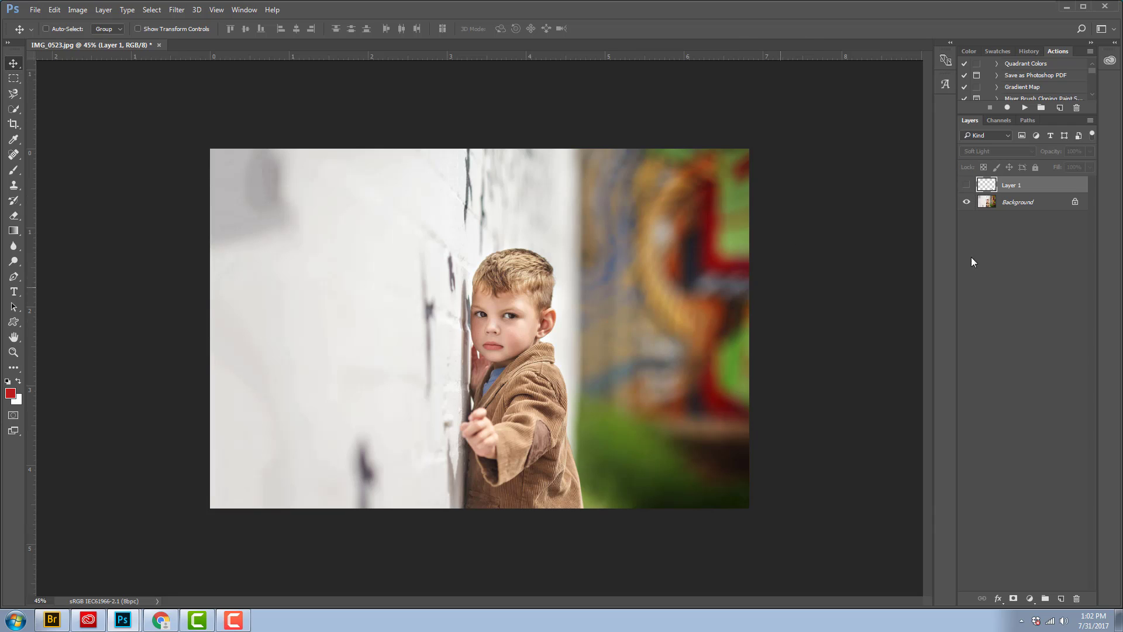
left_click(1021, 206)
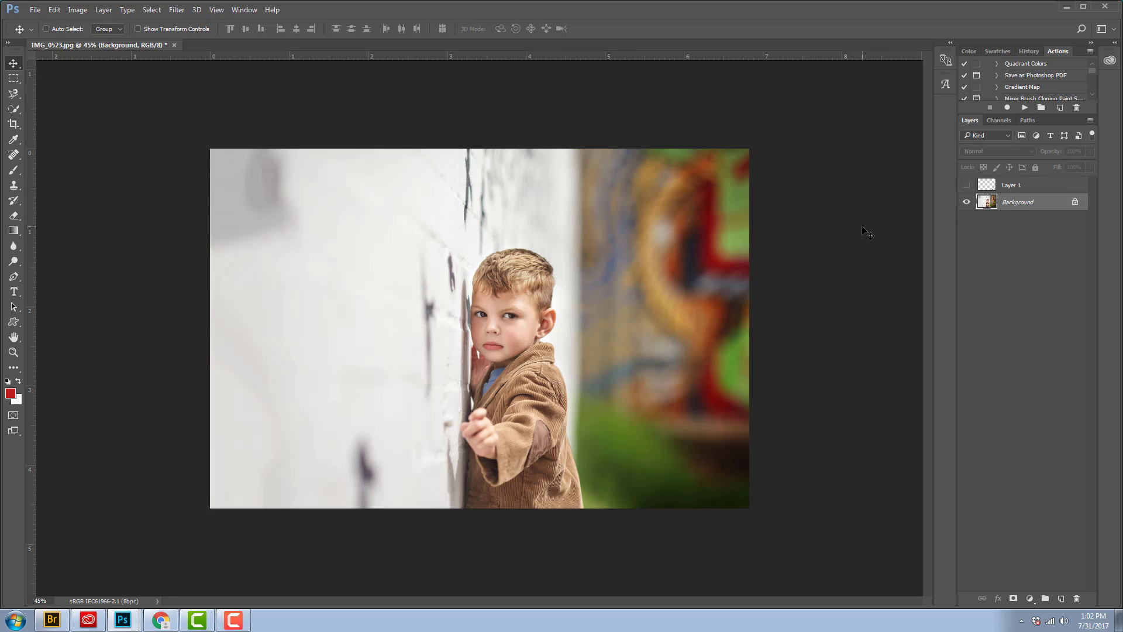
left_click(14, 292)
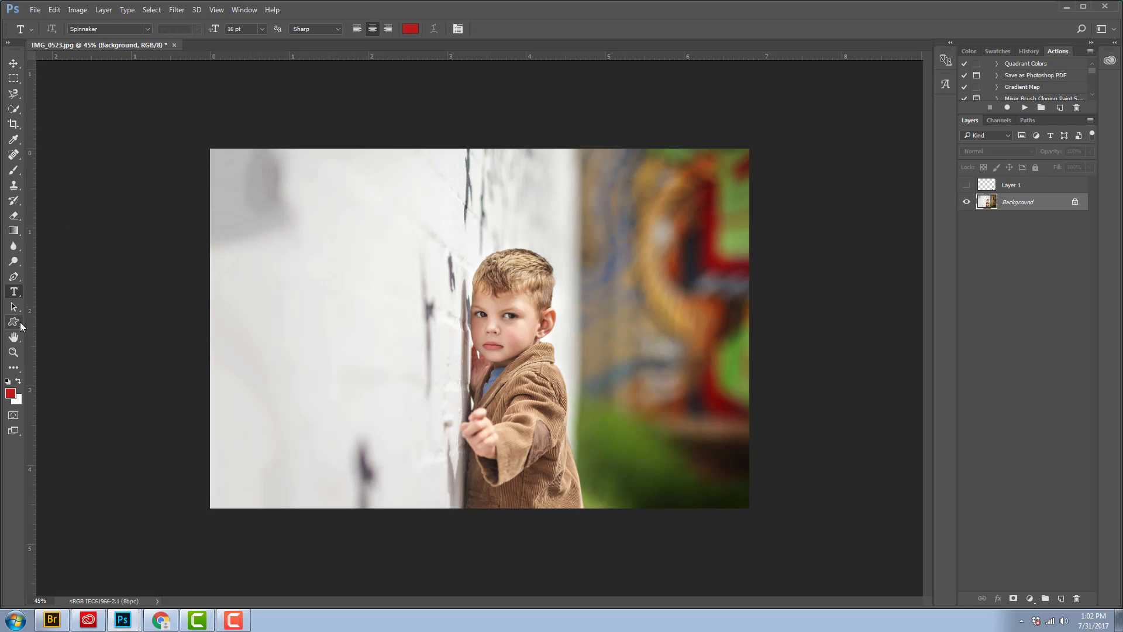
Step: Sample near-black #080808 from the photo as the text colour
left_click(409, 29)
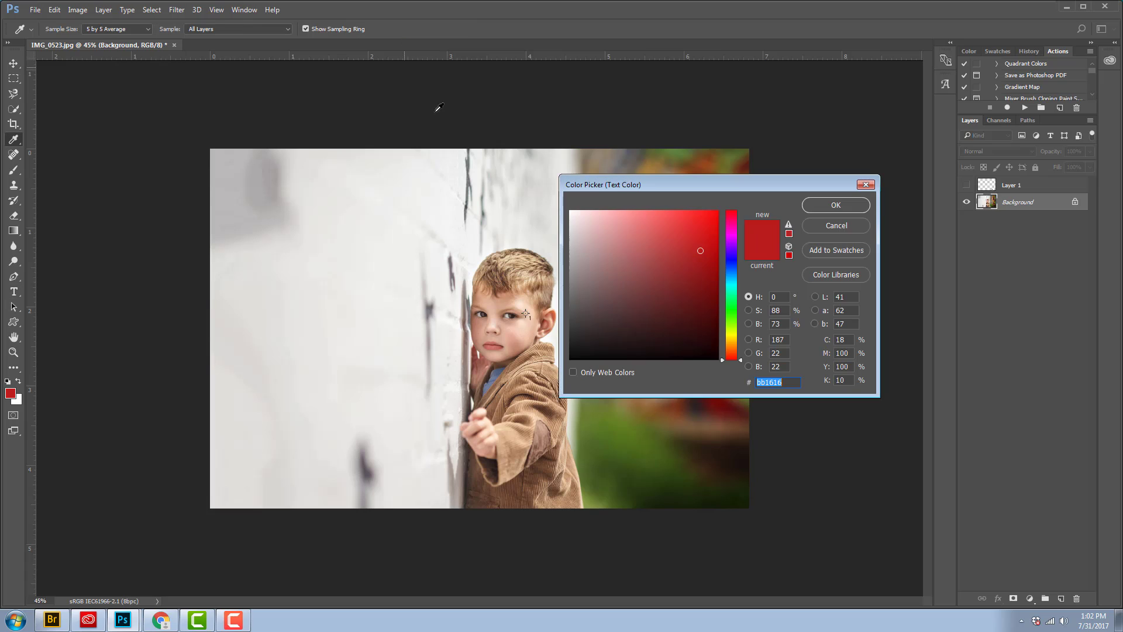
left_click(526, 314)
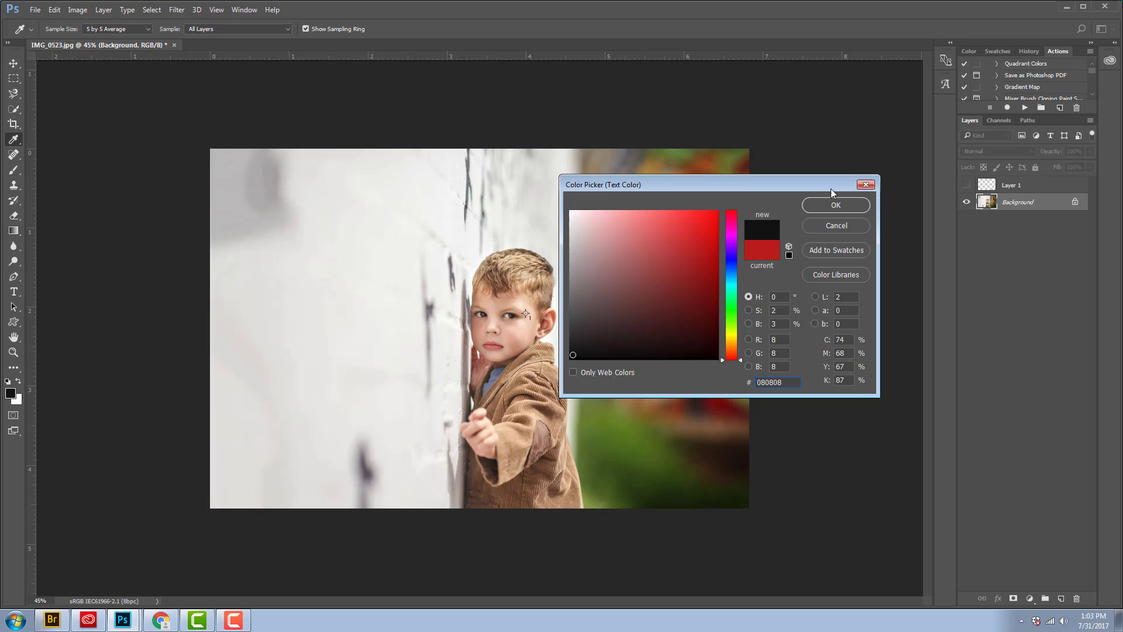
left_click(825, 205)
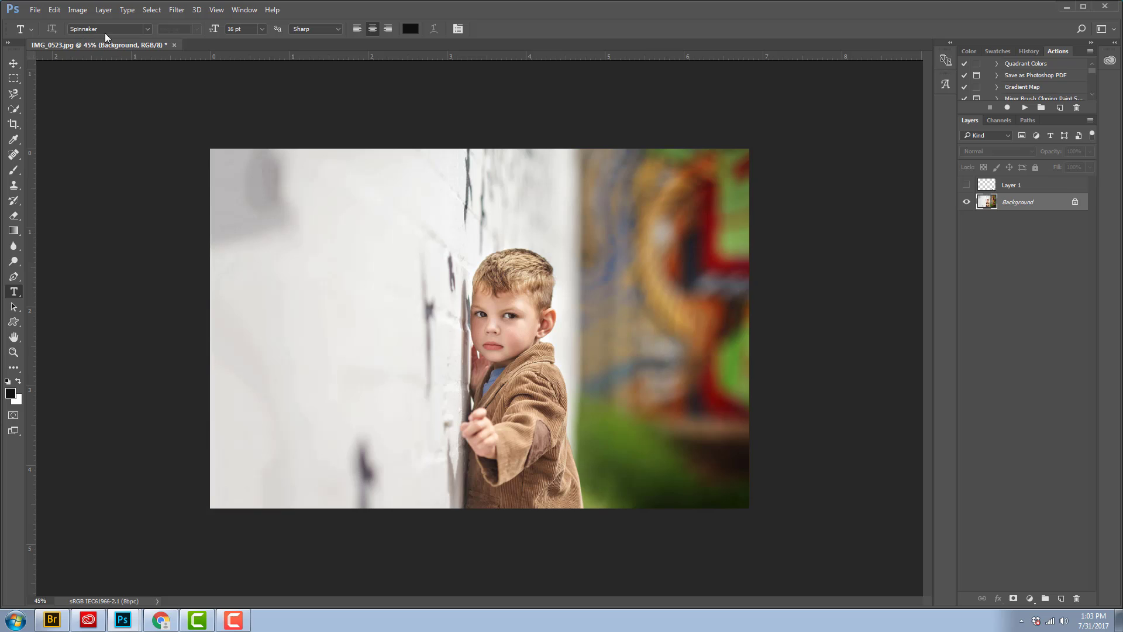
Step: Type 'COZY CLICKS BY' plus the photographer's name, then centre the text on the photo
left_click(334, 329)
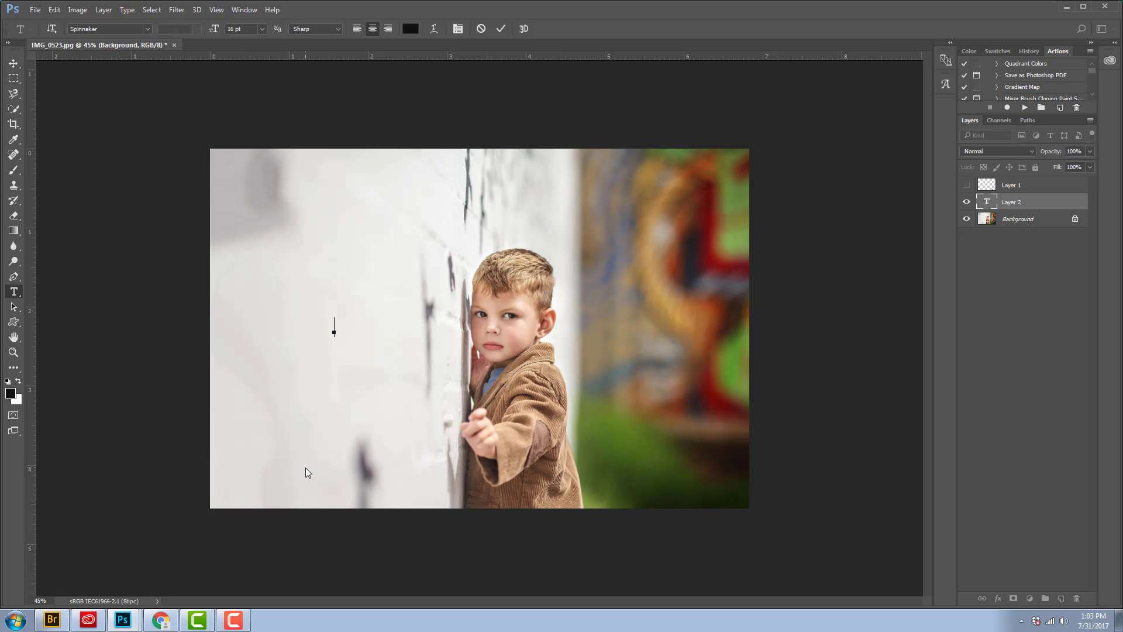
type("COZY CLICKS")
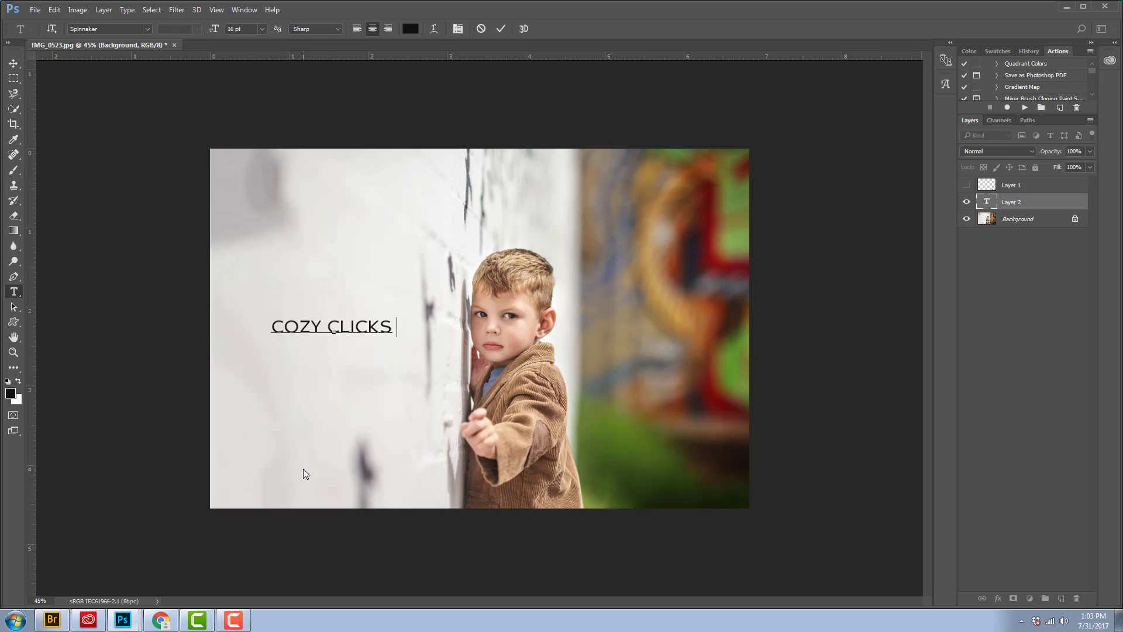
type(" BY")
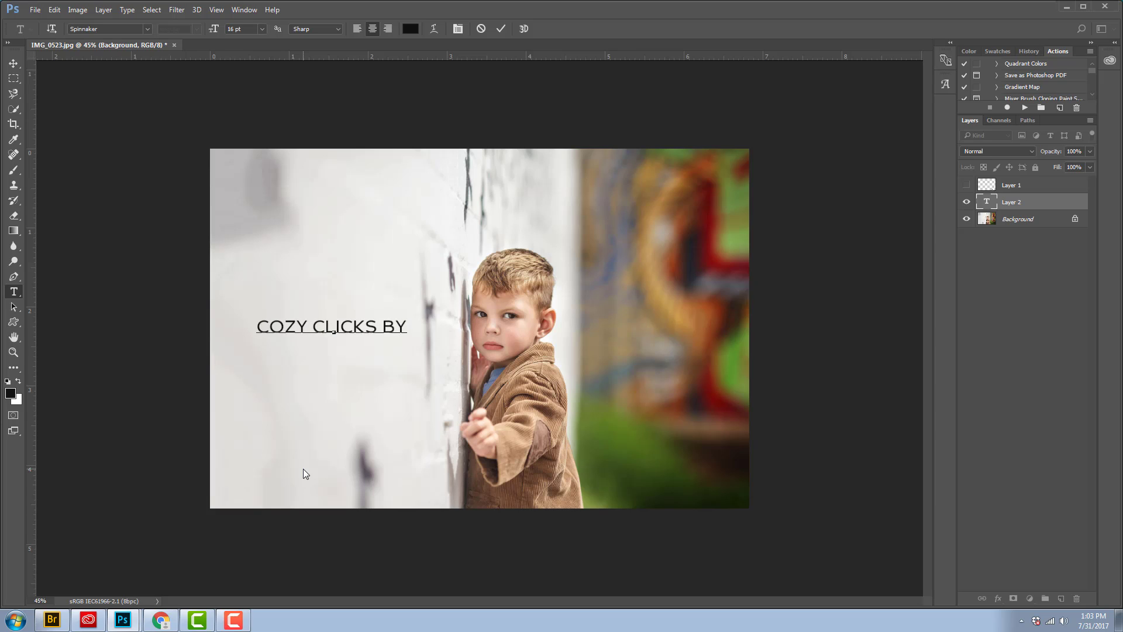
type(" EMILY SUPIOT")
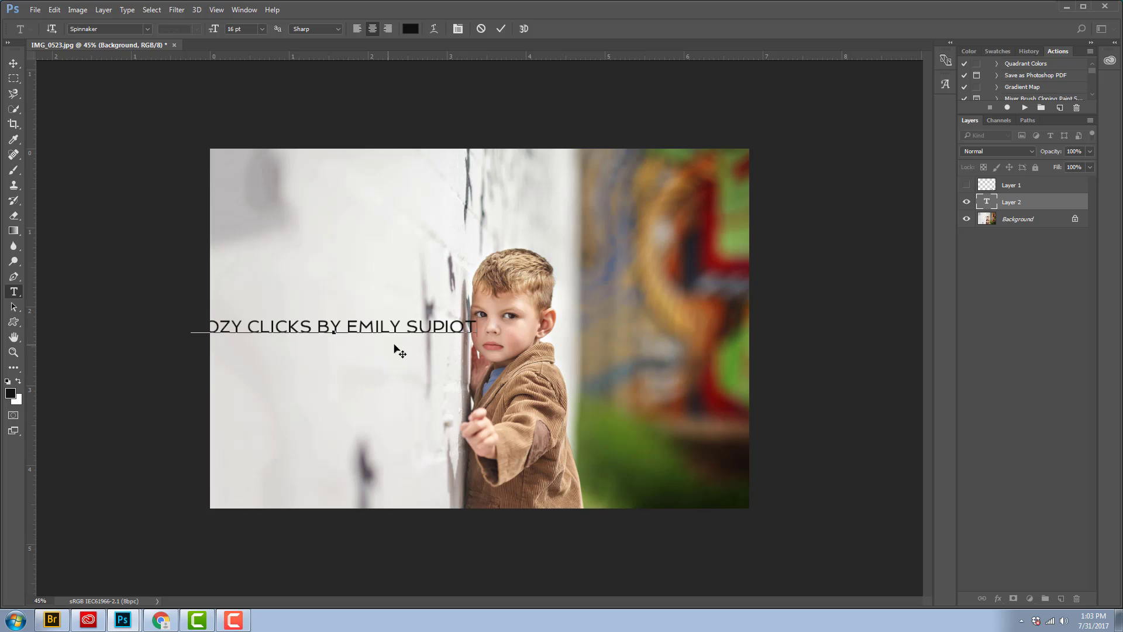
left_click_drag(397, 350, 574, 355)
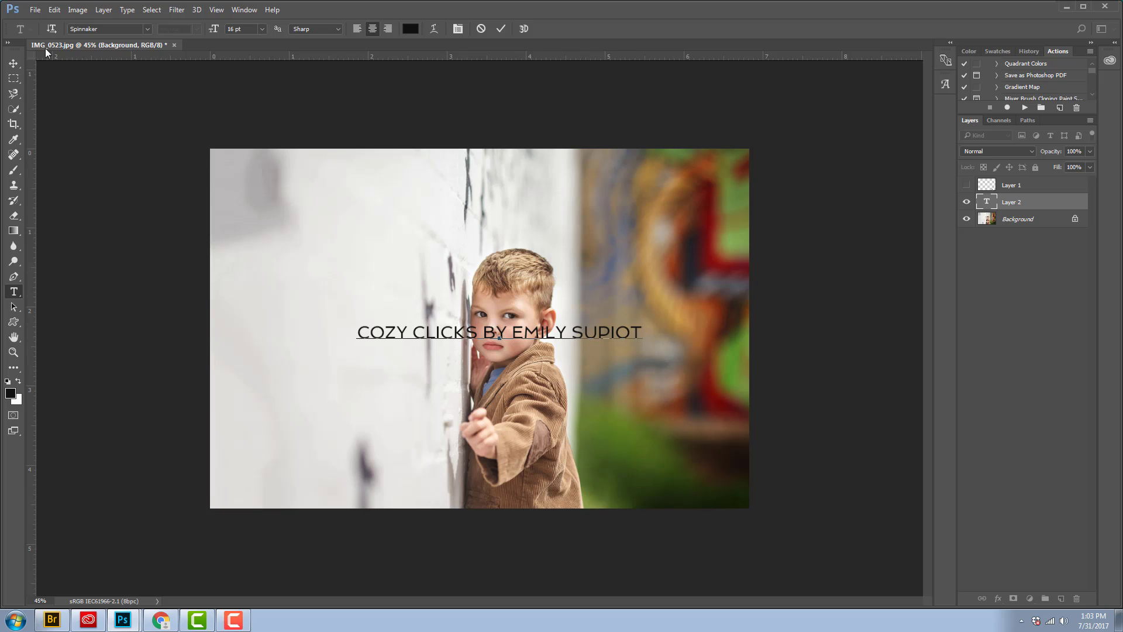
Step: Rotate the text line about 15° with Free Transform so it runs diagonally
left_click(54, 10)
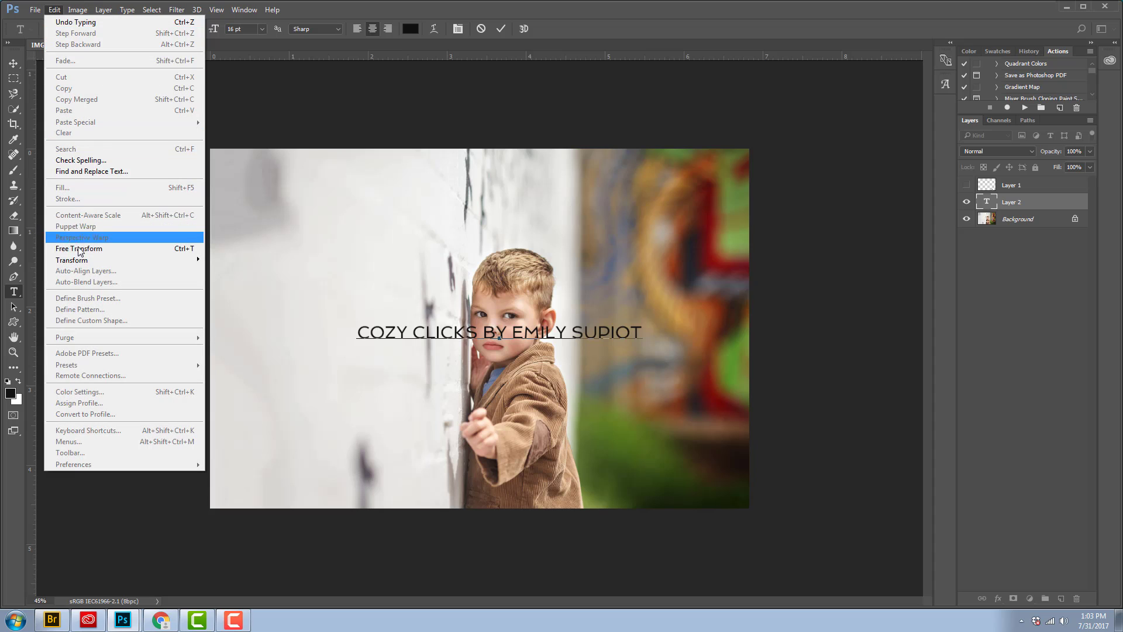
left_click(88, 248)
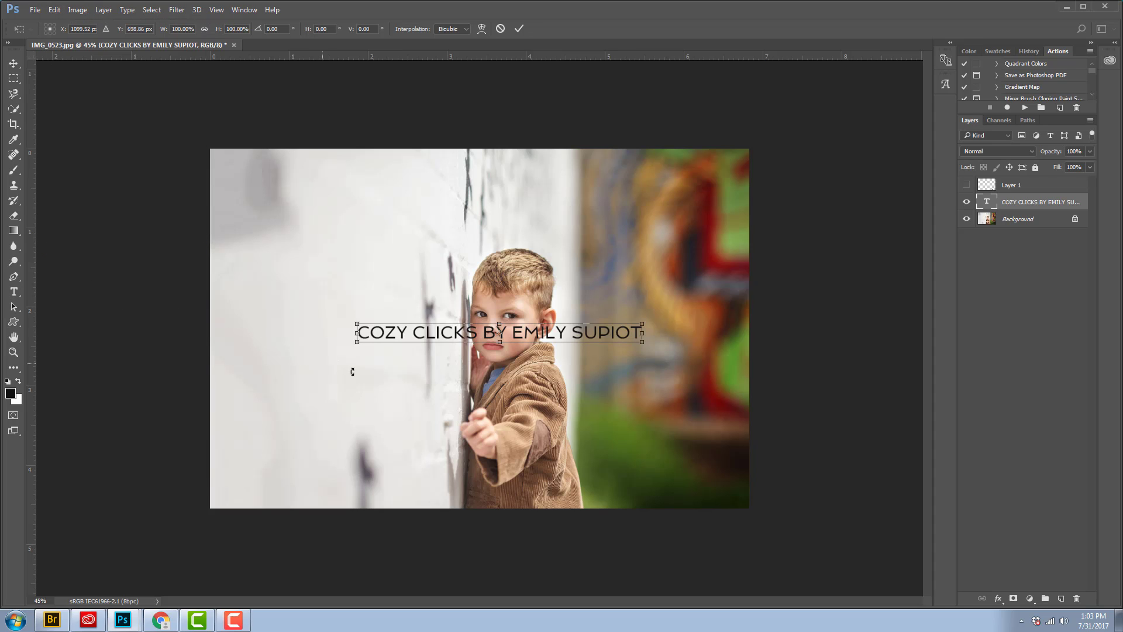
left_click_drag(462, 353, 371, 365)
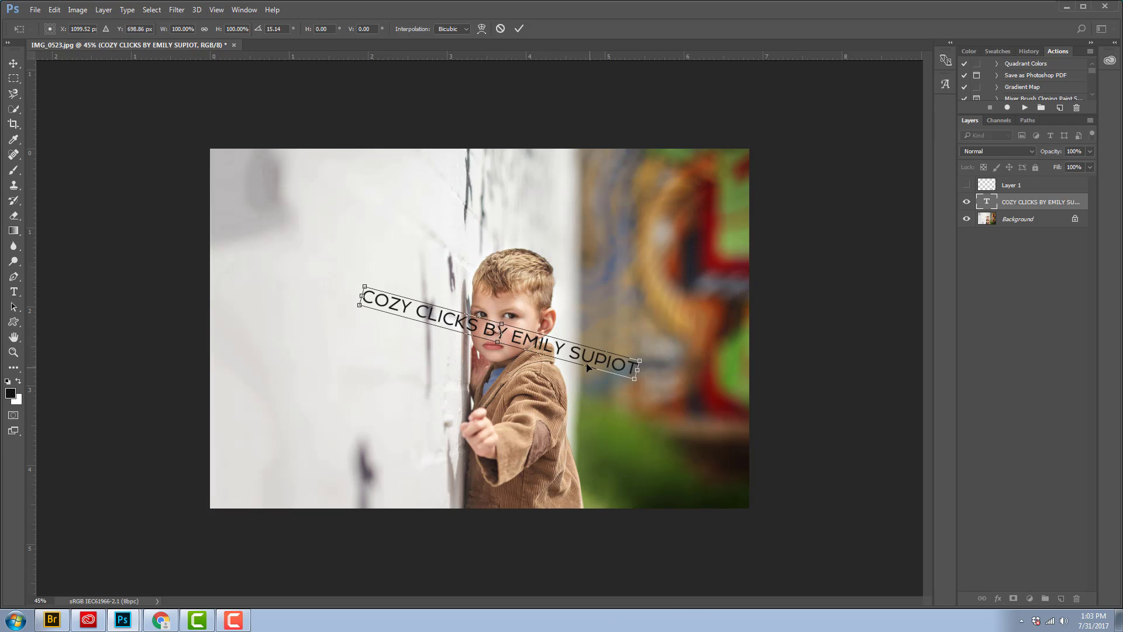
Step: Set the text layer's blend mode to Soft Light and commit the 15° rotation
left_click(1003, 153)
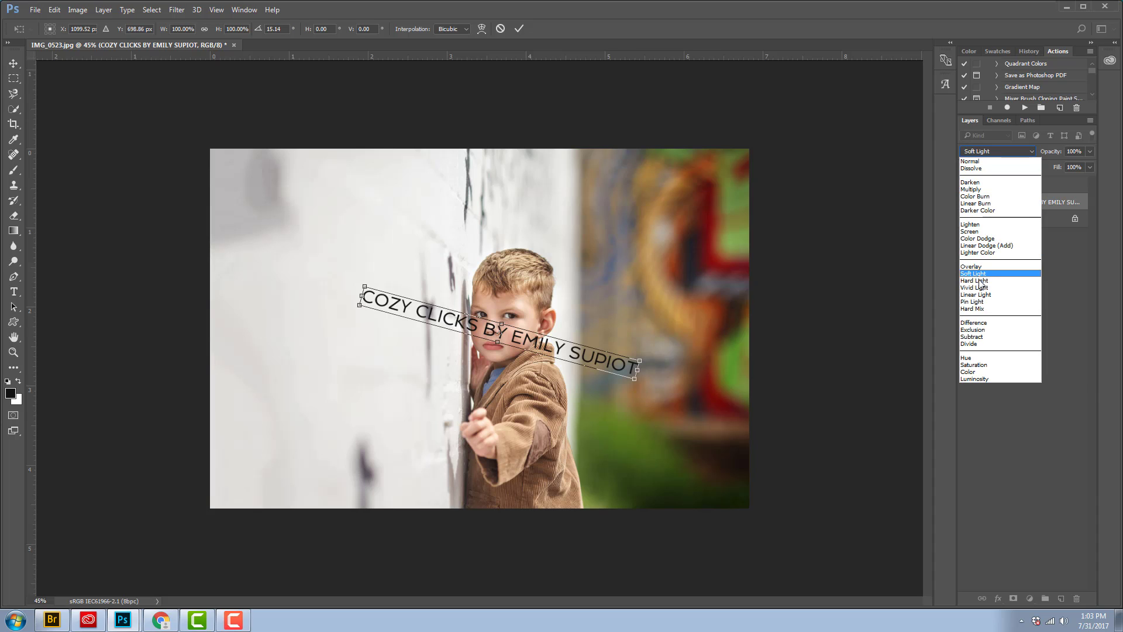
left_click(974, 274)
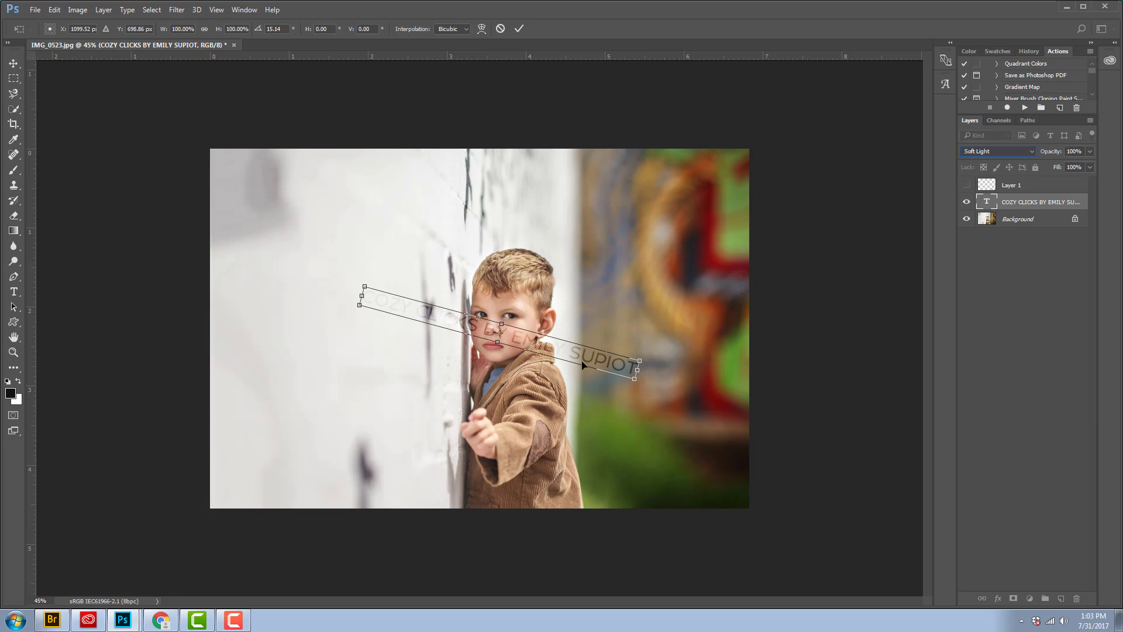
key("t")
key("Return")
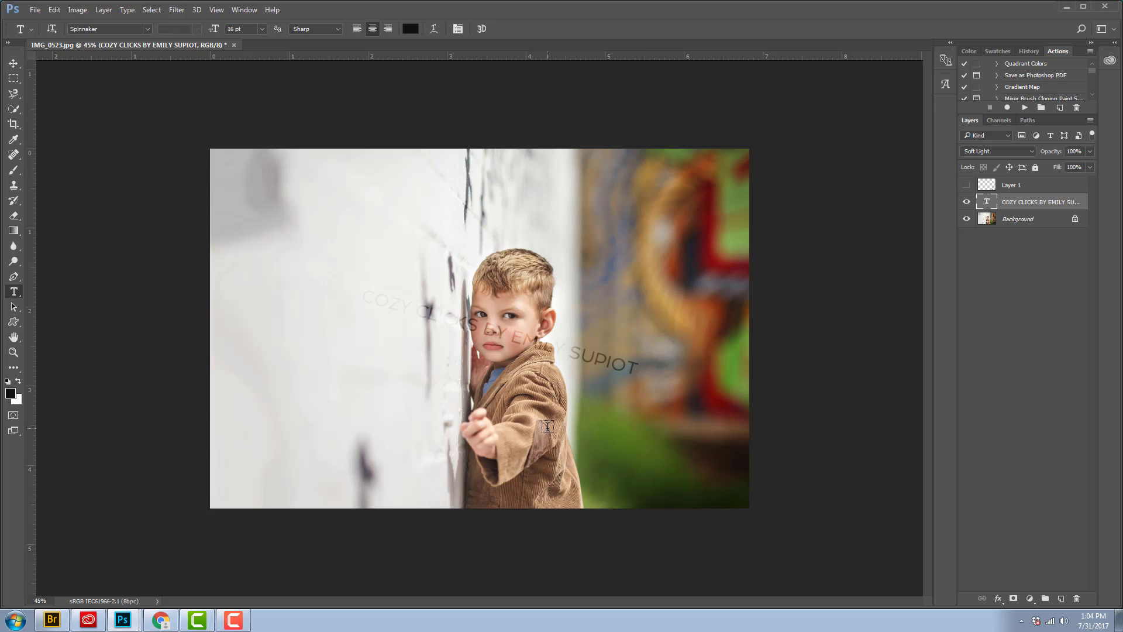
Step: With the Move tool, drag the diagonal text to the photo's lower left, across the wall
left_click(14, 66)
left_click_drag(459, 384, 368, 471)
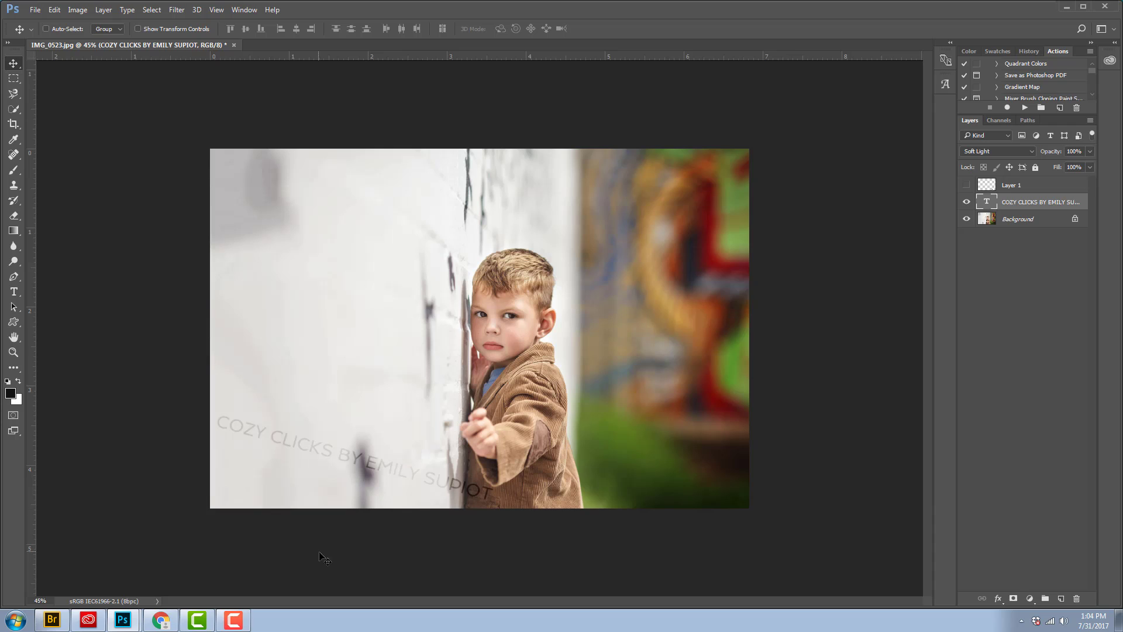